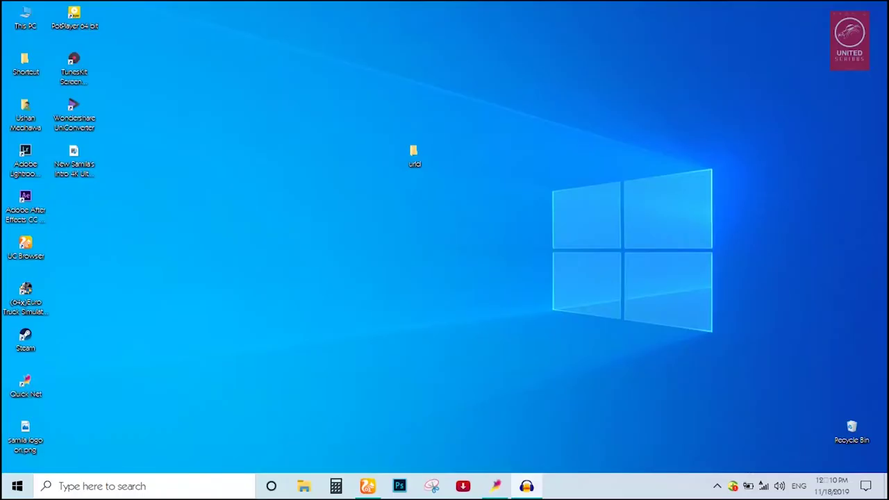
Show the Hutch Super 340 offer page in UC Browser and scroll through its Rs. 340 plan details
left_click(763, 232)
left_click(367, 486)
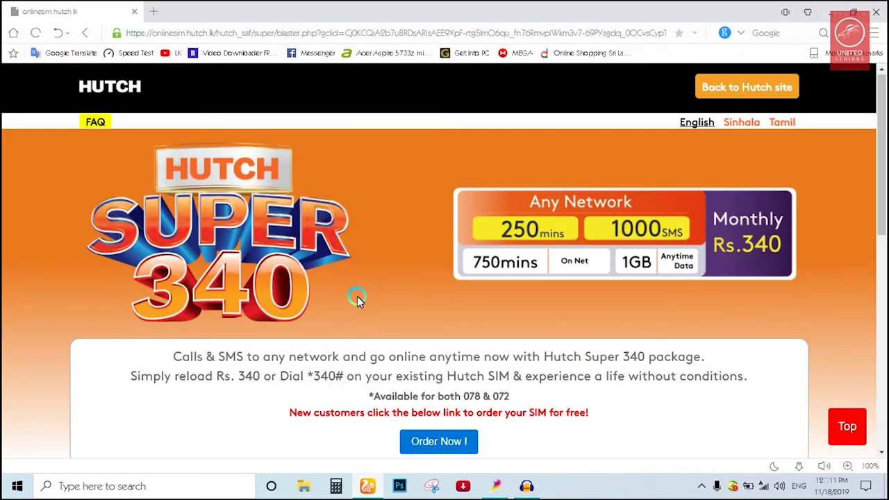
scroll(358, 299, "down", 4)
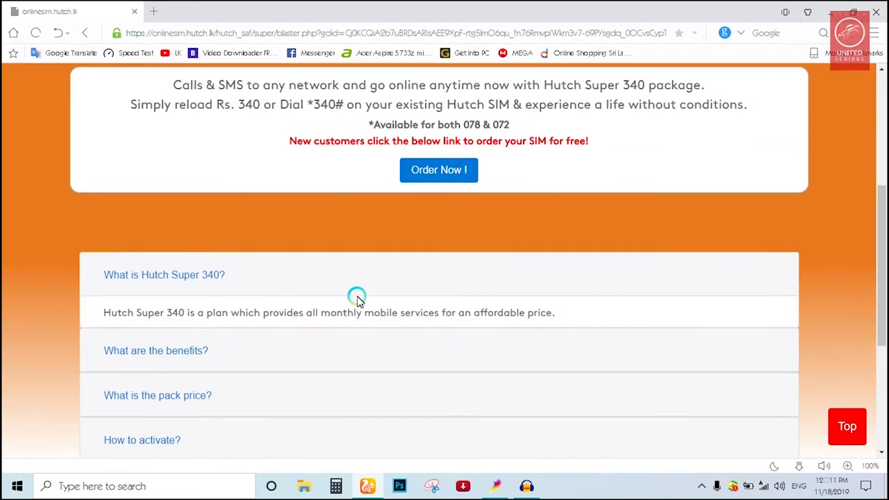
scroll(357, 299, "up", 3)
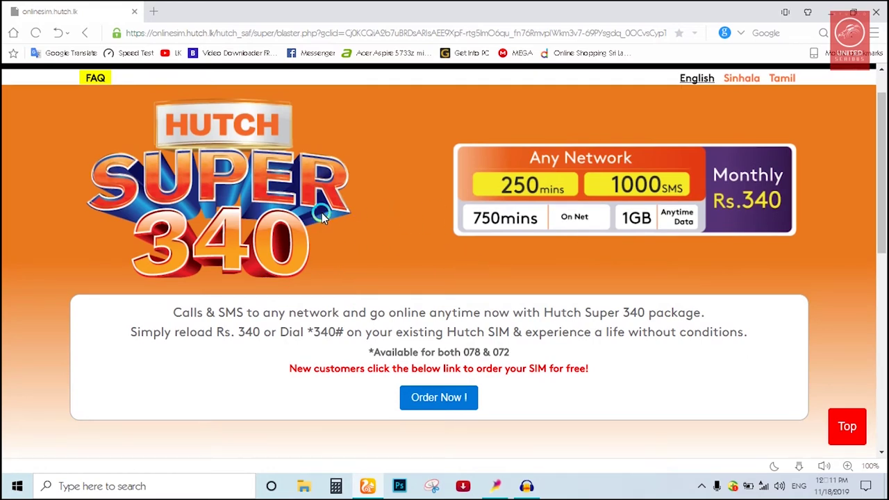
scroll(339, 215, "down", 4)
scroll(340, 215, "up", 5)
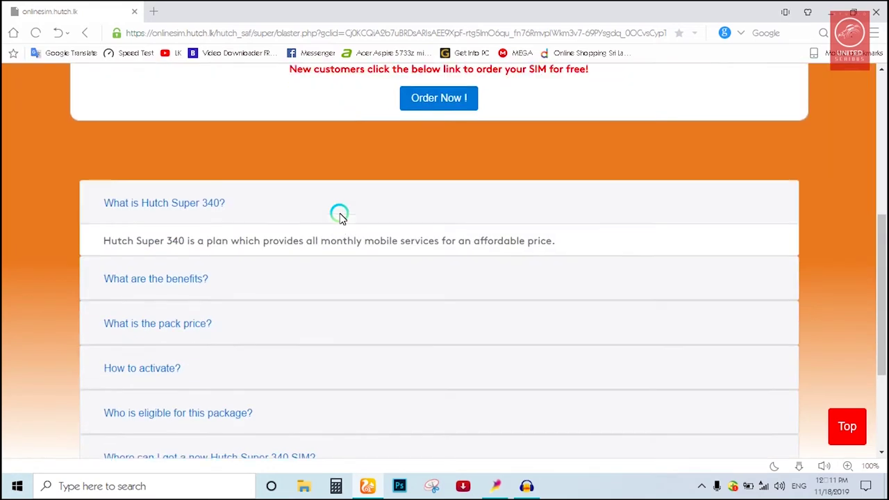
scroll(392, 290, "down", 1)
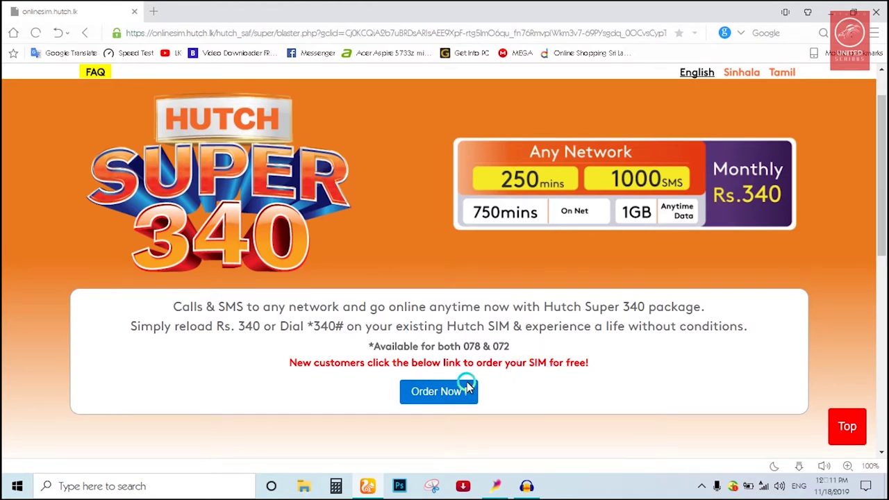
Start the order with an 078 SIM and NIC as ID type, and enter the NIC number
left_click(427, 394)
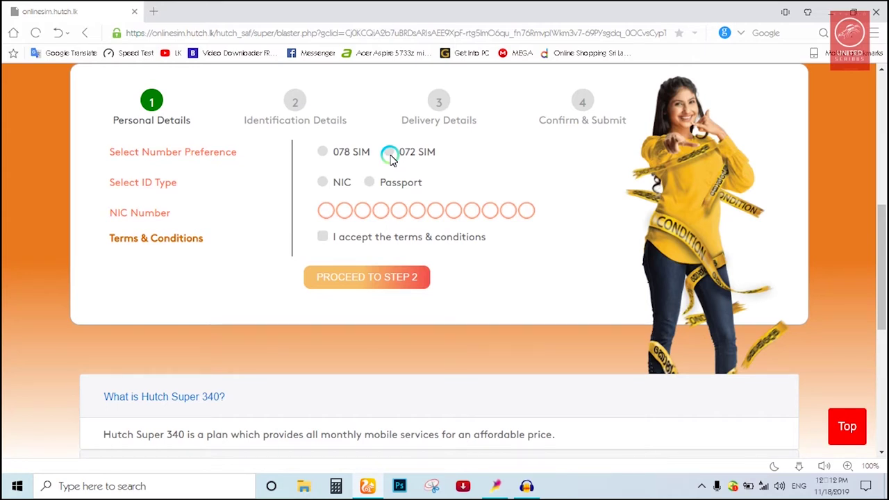
left_click(321, 155)
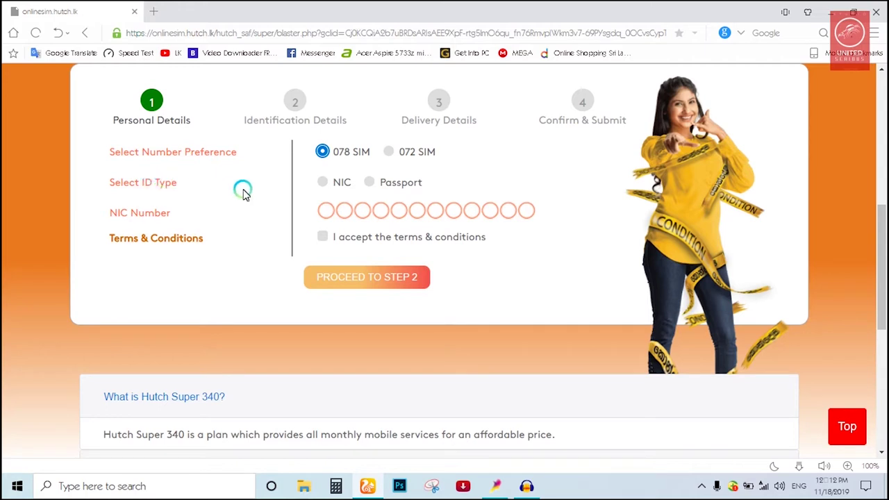
left_click(320, 186)
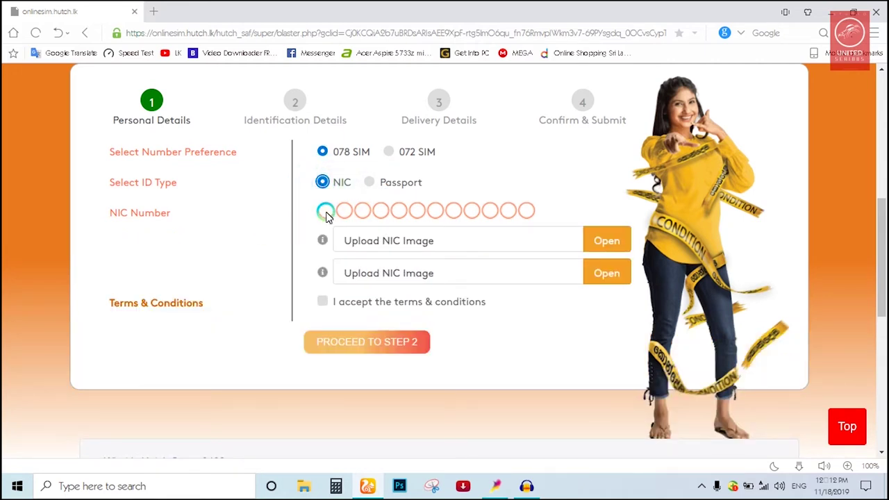
left_click(325, 212)
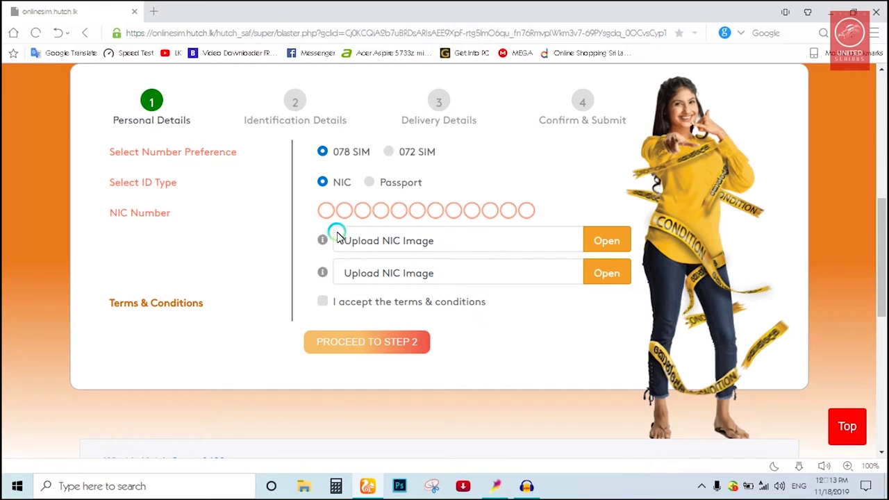
type("123456789v")
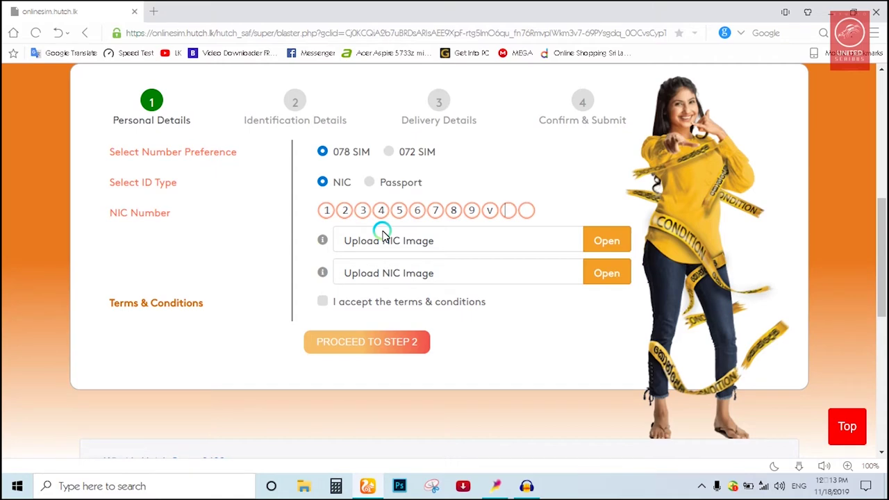
Attach Fb.JPG from the Pictures folder as the first NIC image
left_click(594, 241)
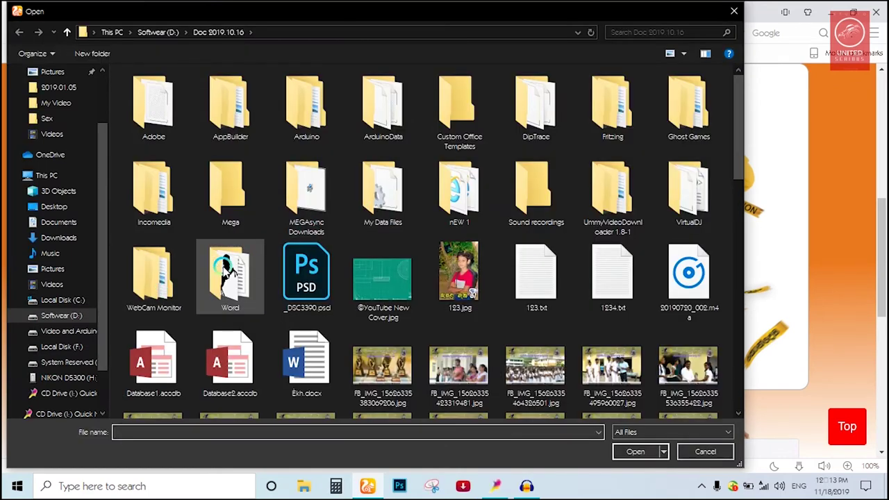
left_click(68, 268)
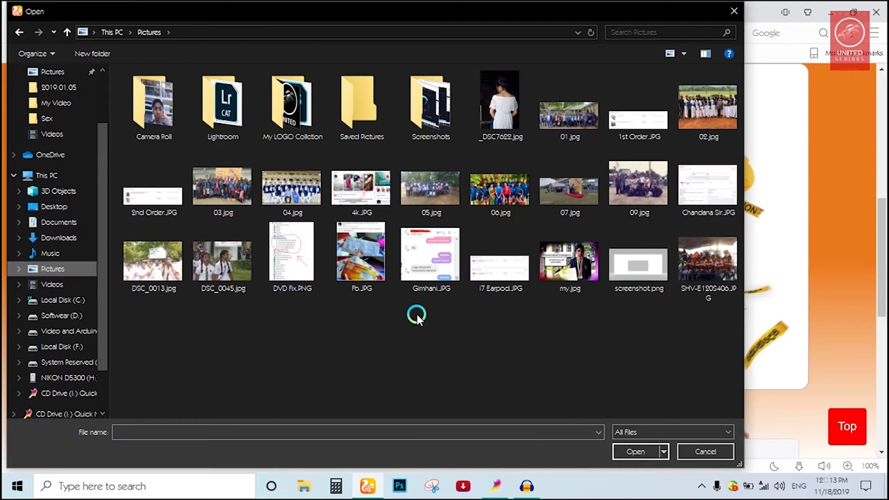
left_click(366, 263)
double_click(366, 263)
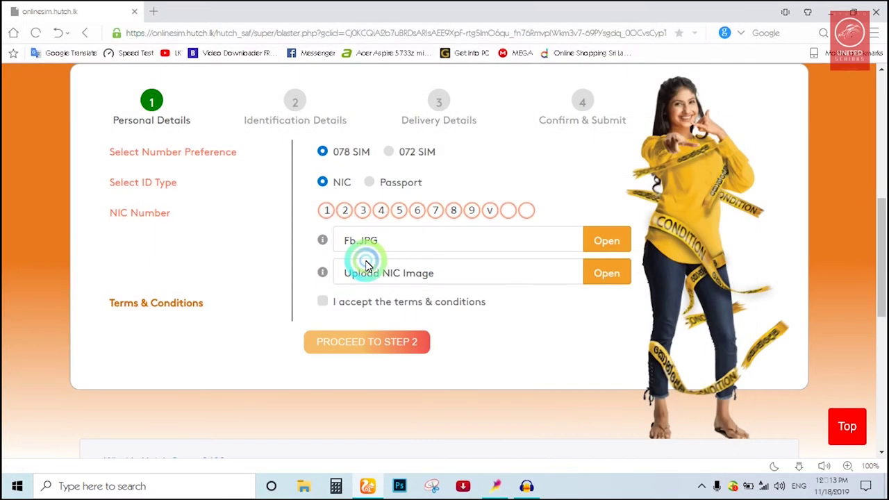
Attach Fb.JPG as the second NIC image, accept the terms, and proceed to step 2
left_click(607, 273)
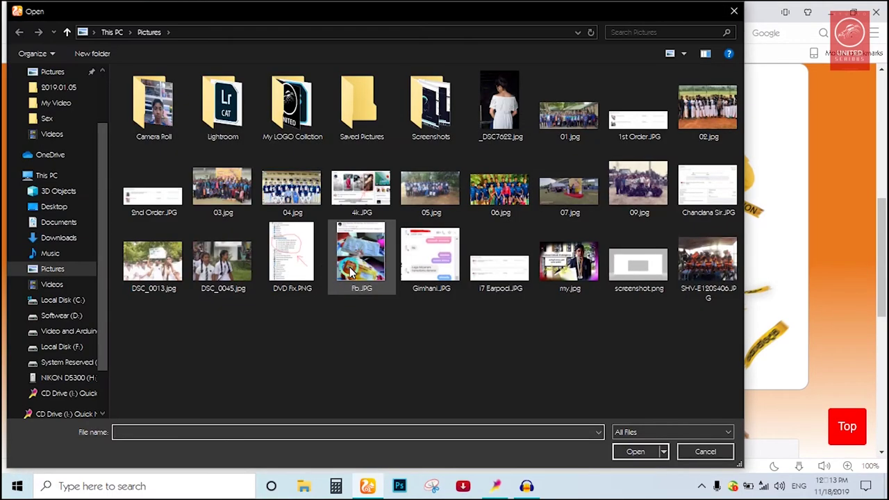
double_click(351, 269)
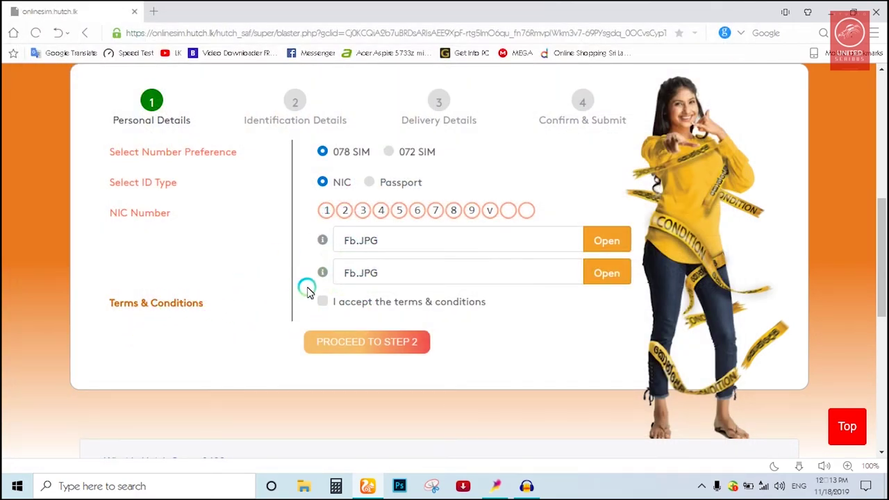
left_click(324, 302)
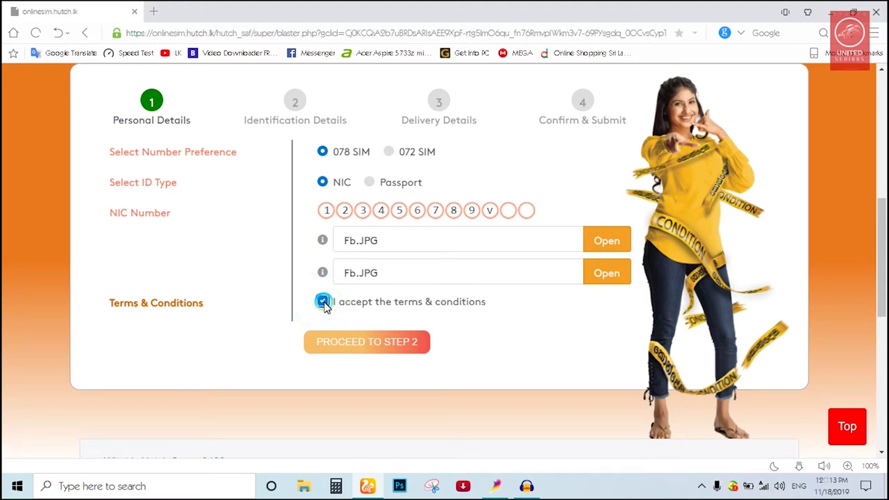
left_click(345, 347)
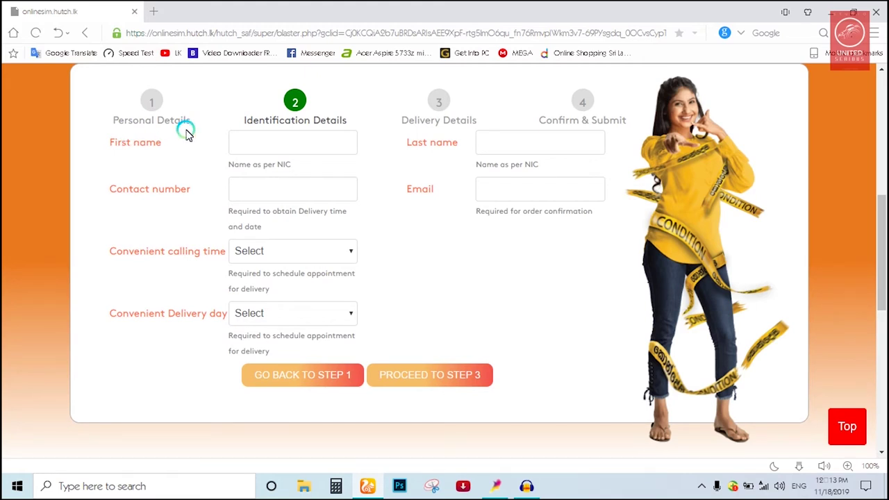
Enter the customer's first name and last name, correcting typos in the surname
left_click(245, 146)
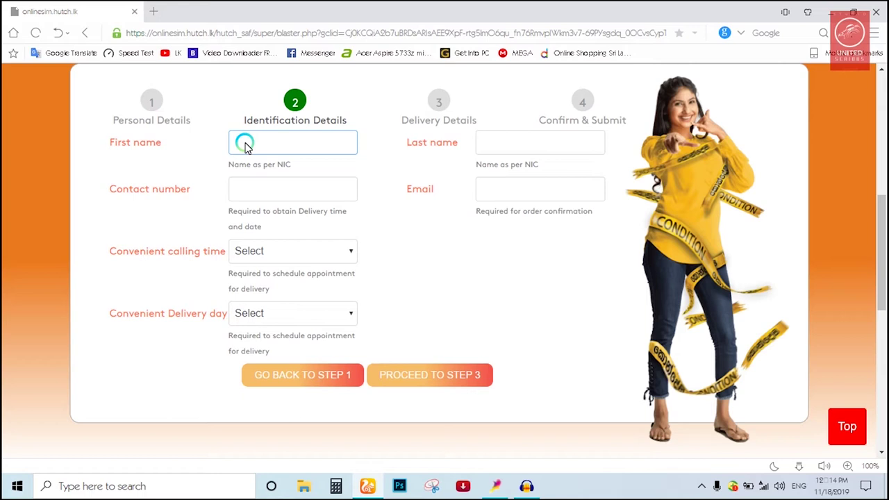
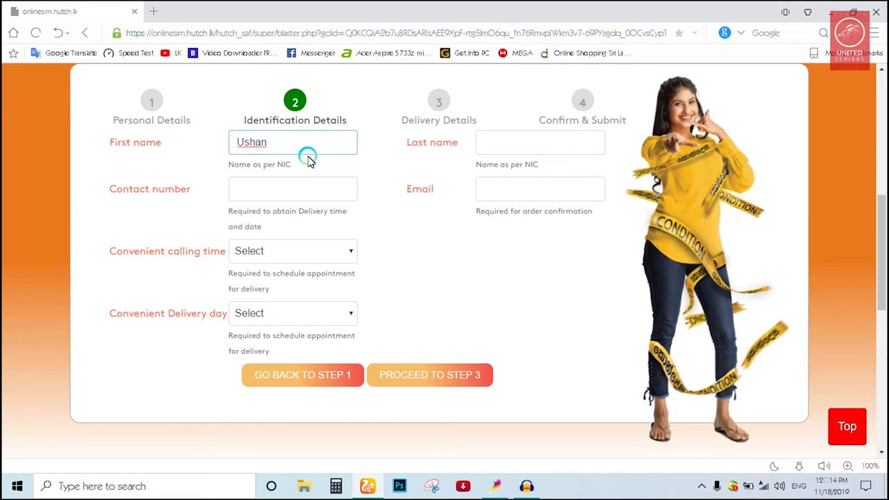
left_click(519, 147)
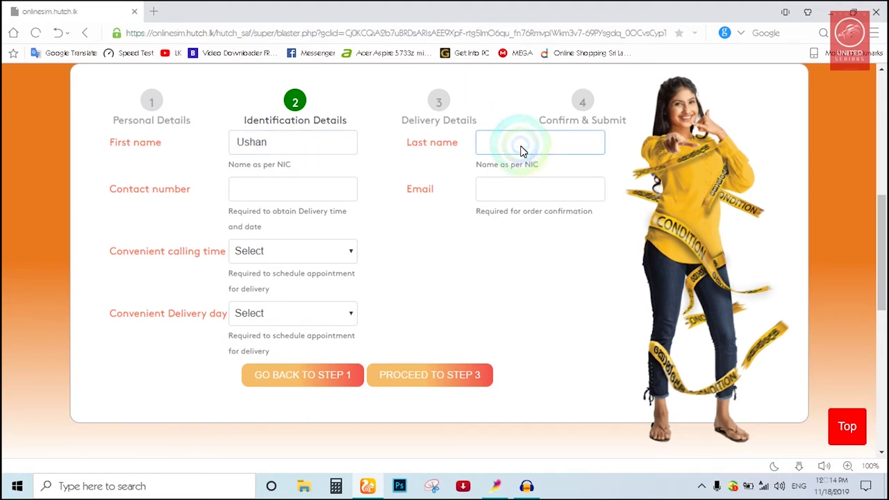
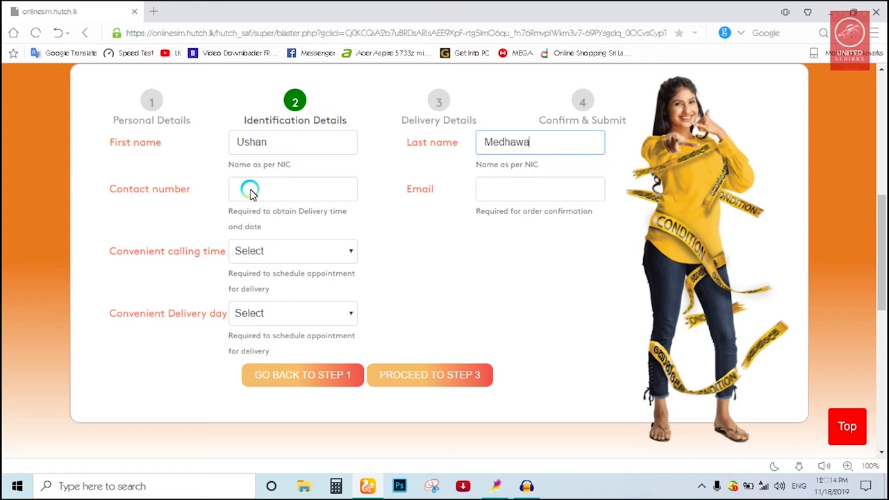
Fill in the contact number and the e-mail address
left_click(251, 192)
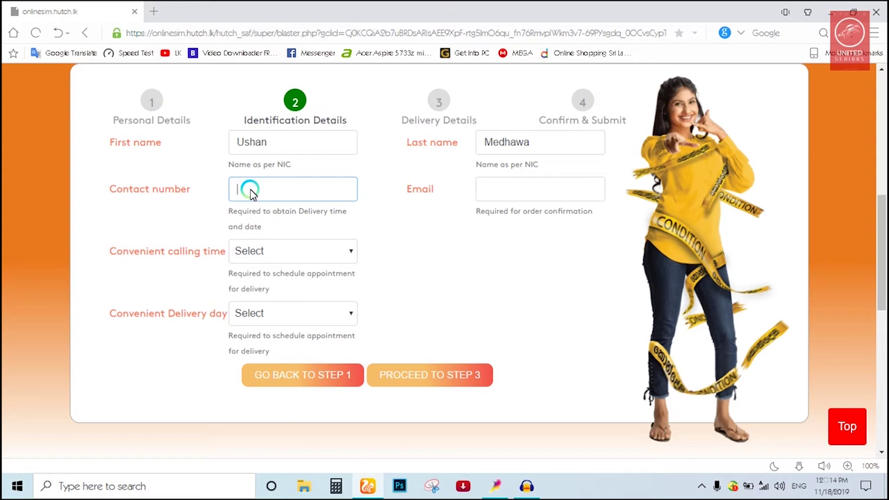
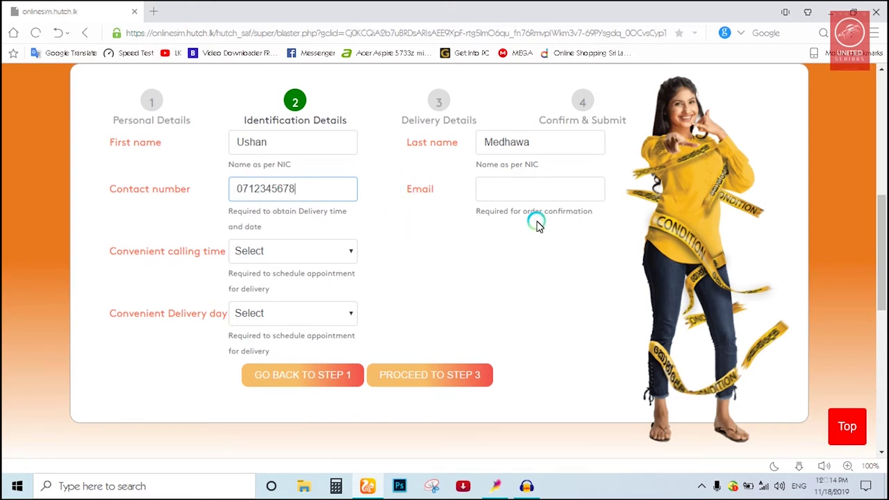
left_click(520, 184)
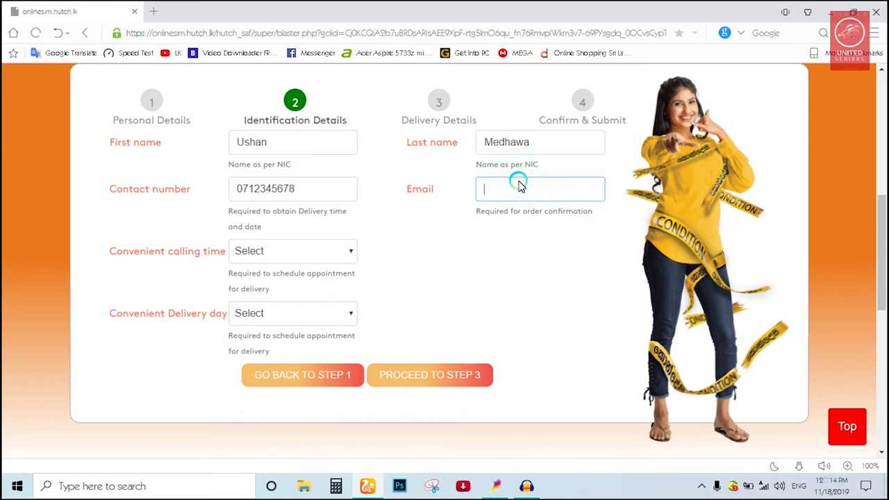
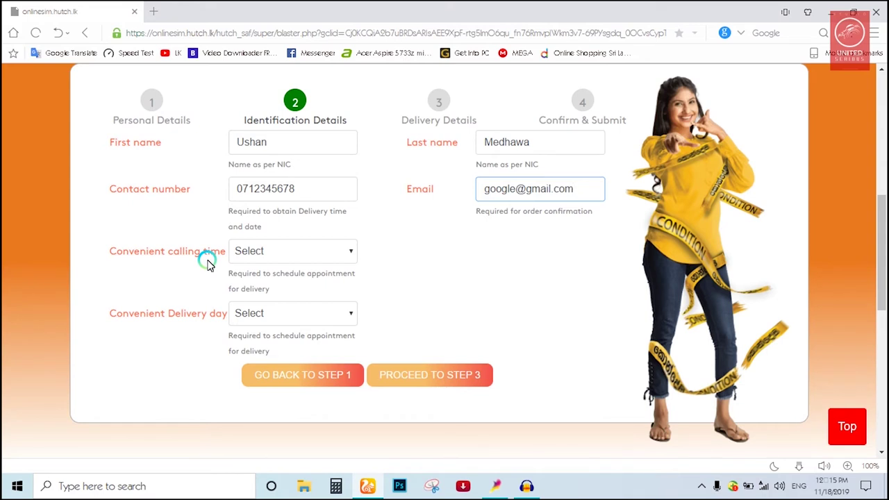
Set the convenient calling time to 8.30 am - 9.30 am
left_click(268, 256)
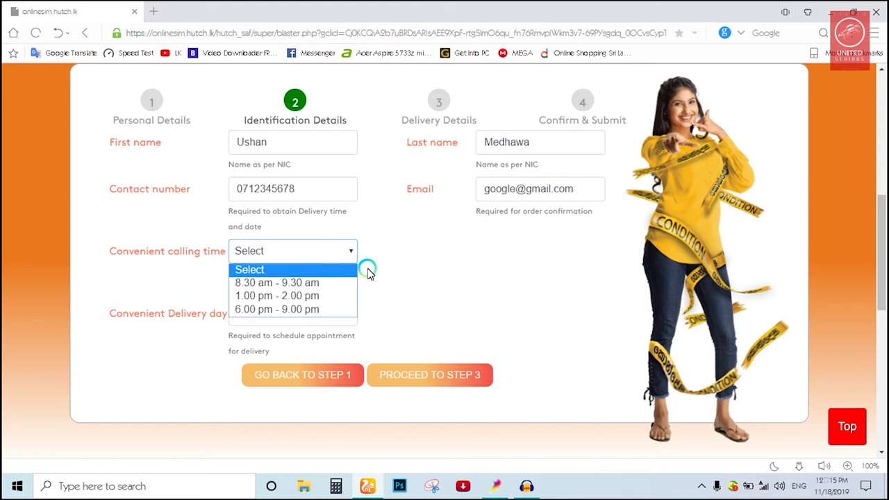
left_click(313, 296)
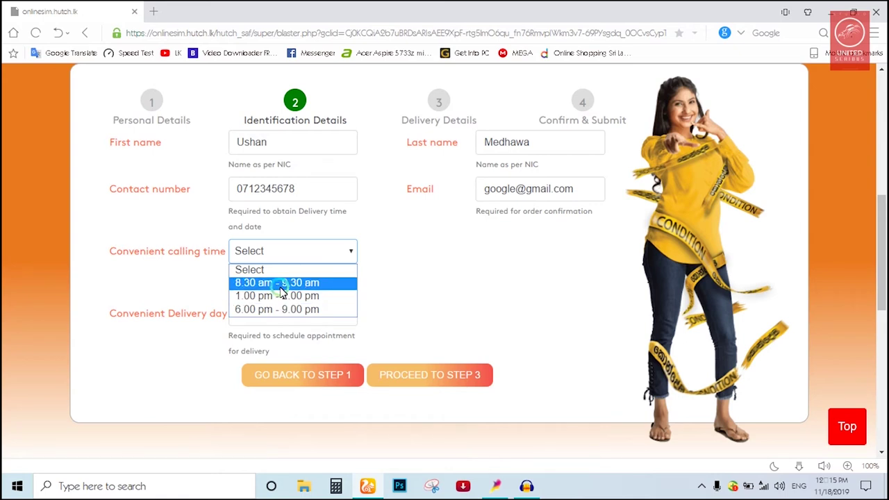
left_click(281, 286)
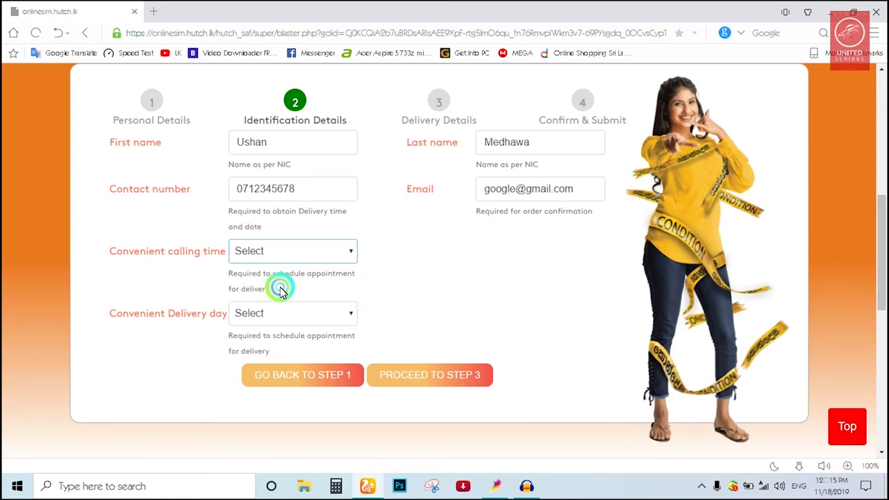
left_click(287, 259)
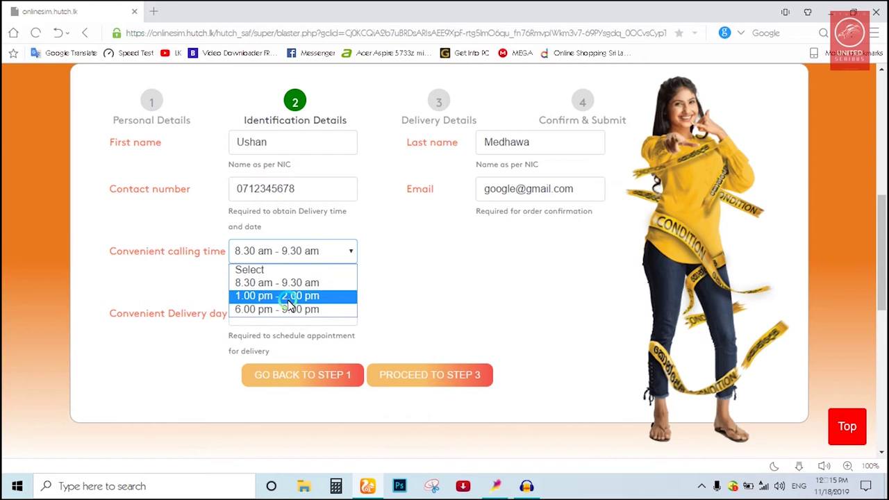
left_click(388, 288)
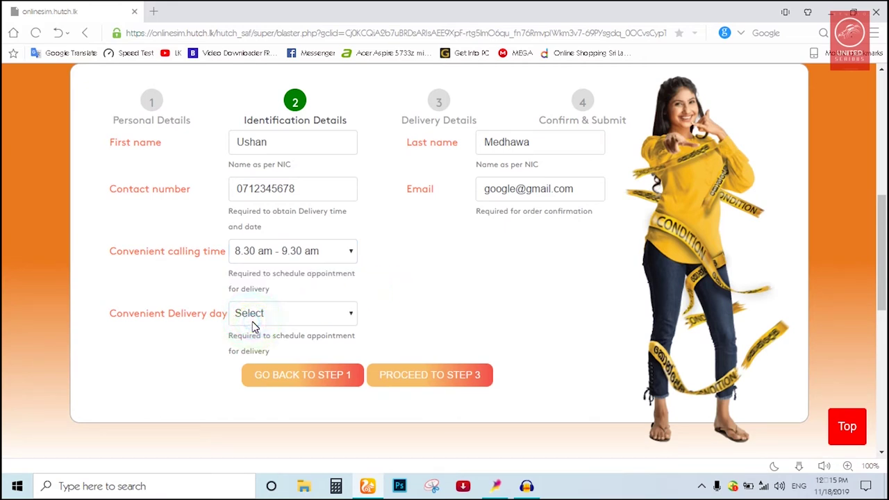
Choose Weekdays as the convenient delivery day and proceed to step 3
left_click(250, 319)
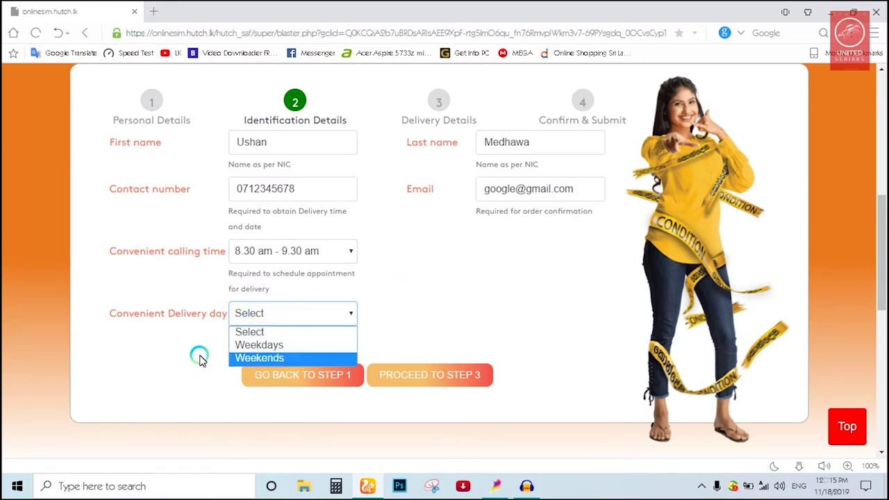
left_click(299, 345)
left_click(429, 374)
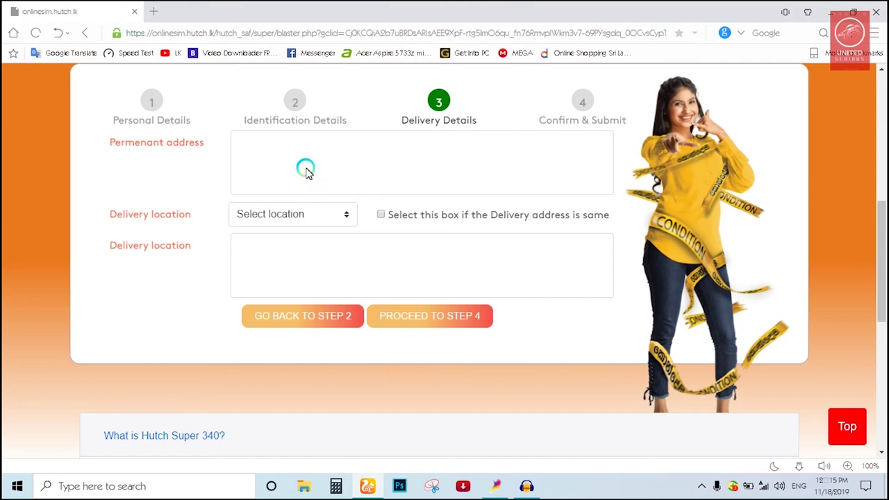
Enter the permanent address and choose Colombo as the delivery location
left_click(306, 172)
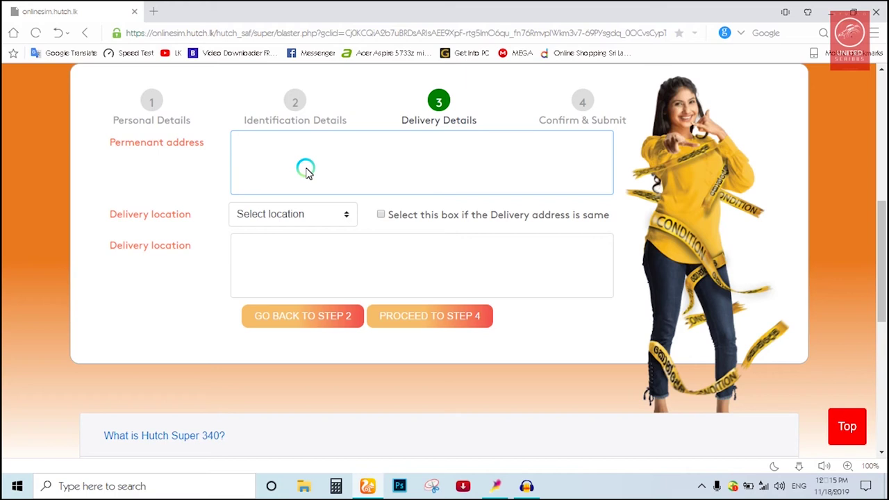
type("abcd, efg, sri lanka")
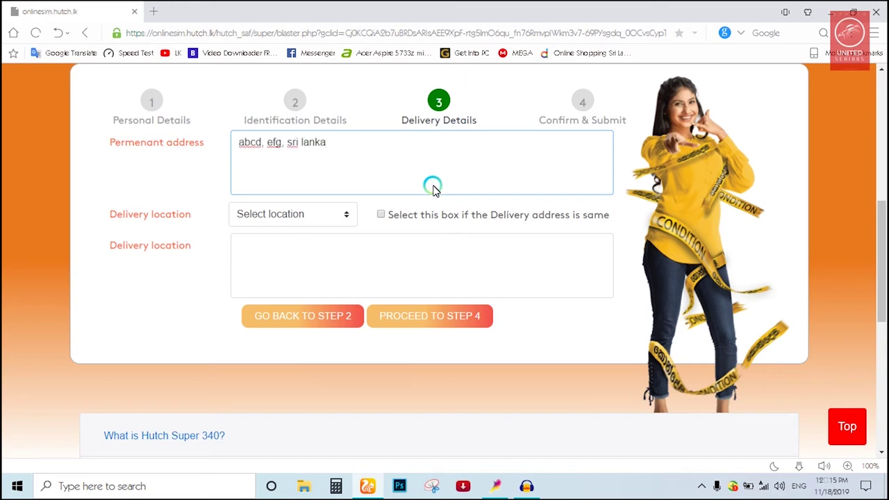
left_click(318, 216)
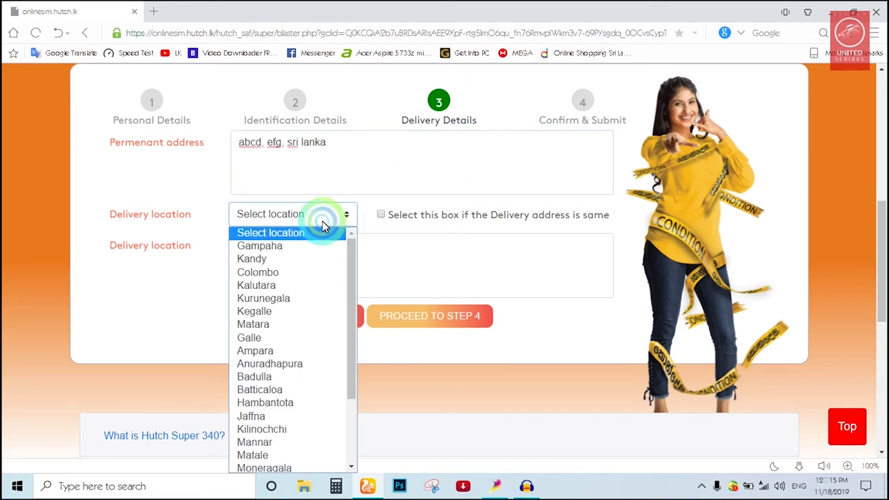
left_click(245, 273)
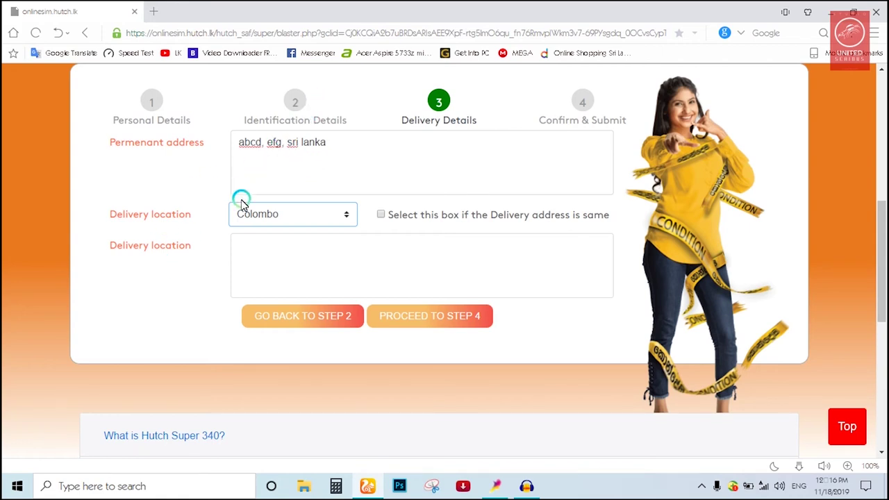
Enter a separate delivery address instead of the permanent one, then proceed to step 4
left_click(244, 257)
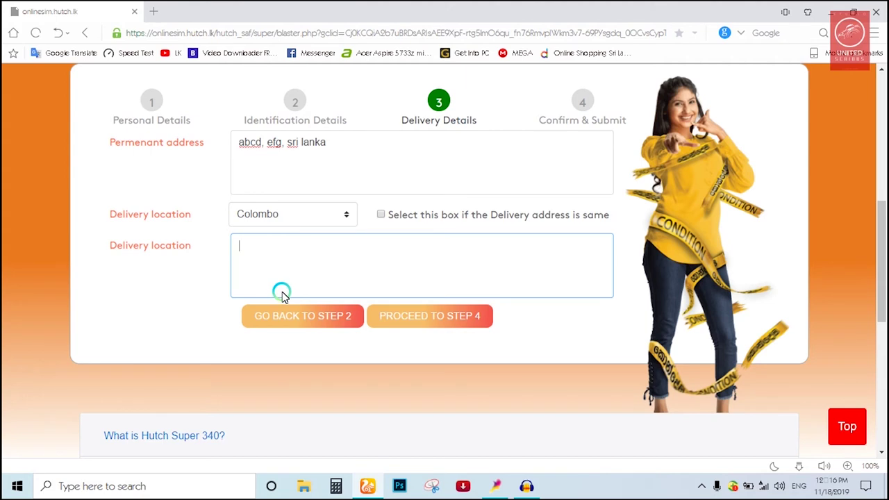
left_click(381, 215)
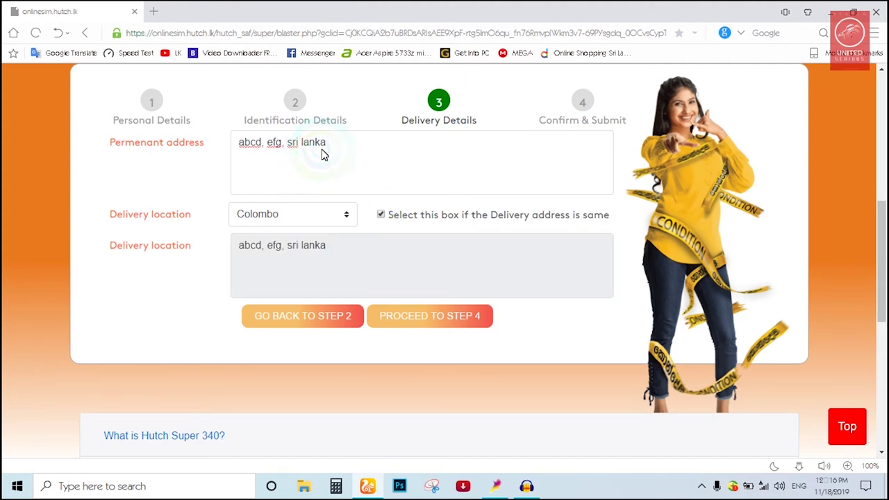
left_click_drag(321, 143, 351, 177)
left_click(351, 177)
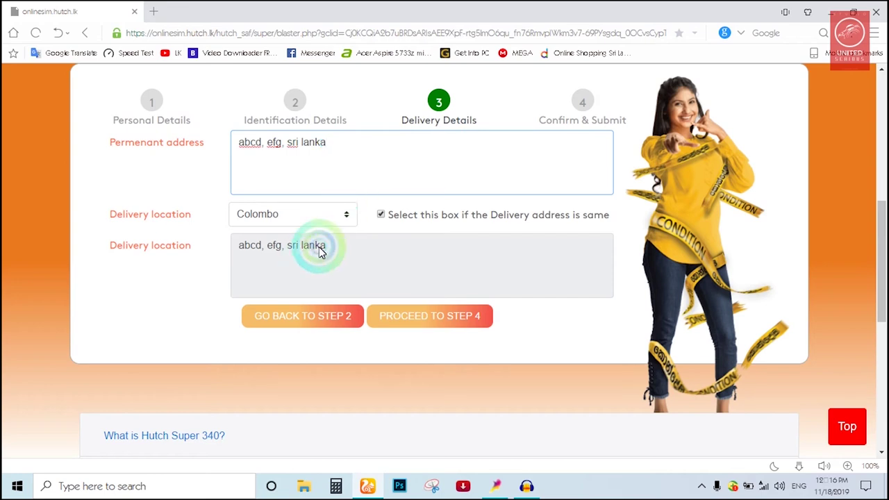
left_click(381, 216)
left_click(326, 260)
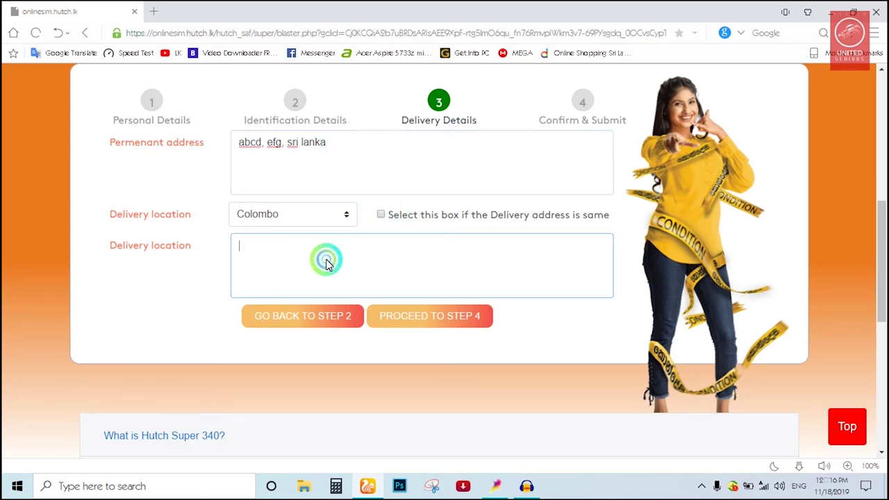
type("jfhgfhf")
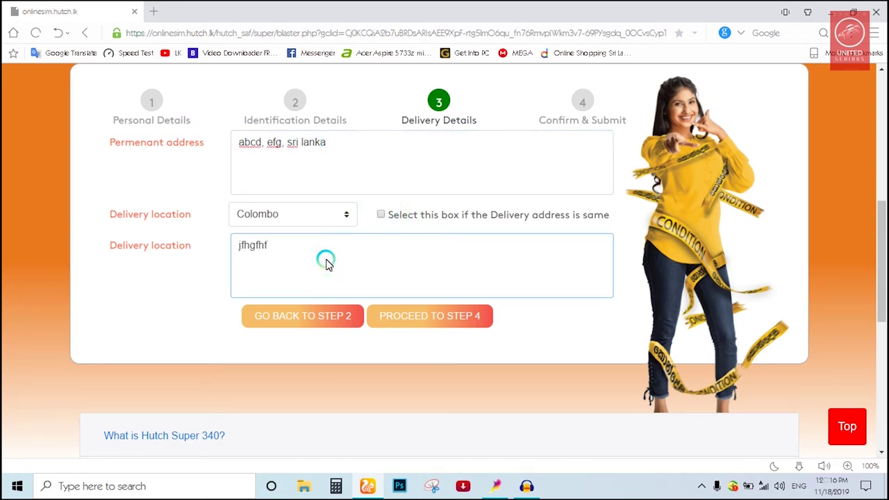
left_click(431, 317)
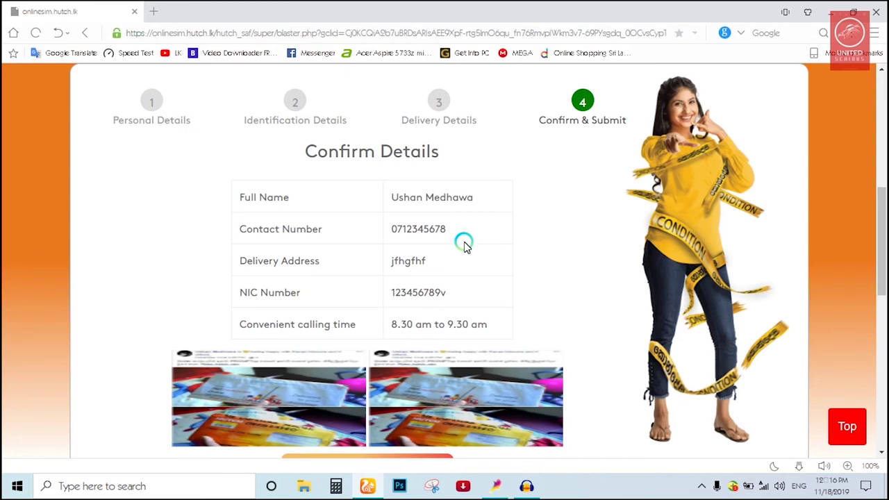
scroll(462, 241, "down", 5)
scroll(466, 246, "up", 5)
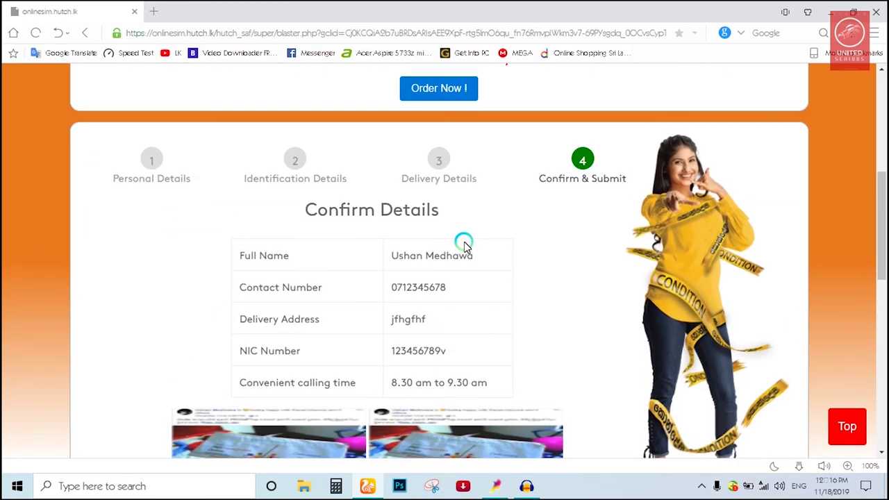
scroll(464, 245, "down", 2)
scroll(463, 243, "up", 1)
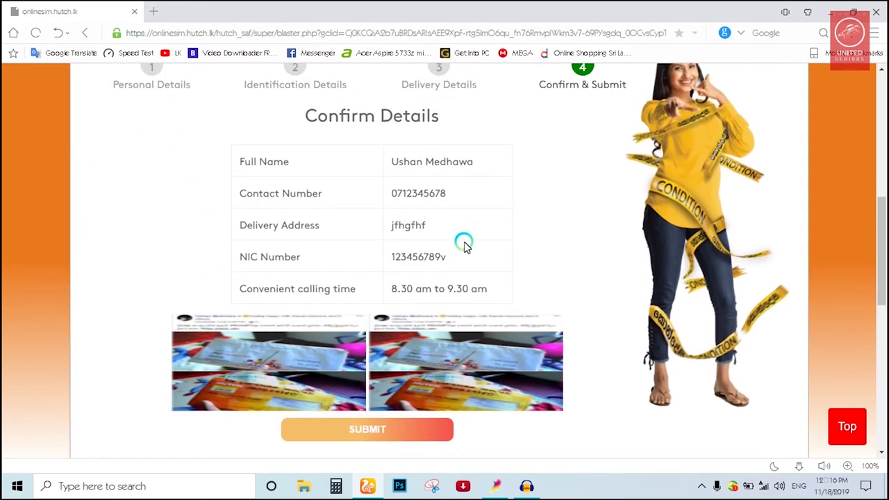
scroll(463, 242, "up", 1)
scroll(463, 242, "down", 1)
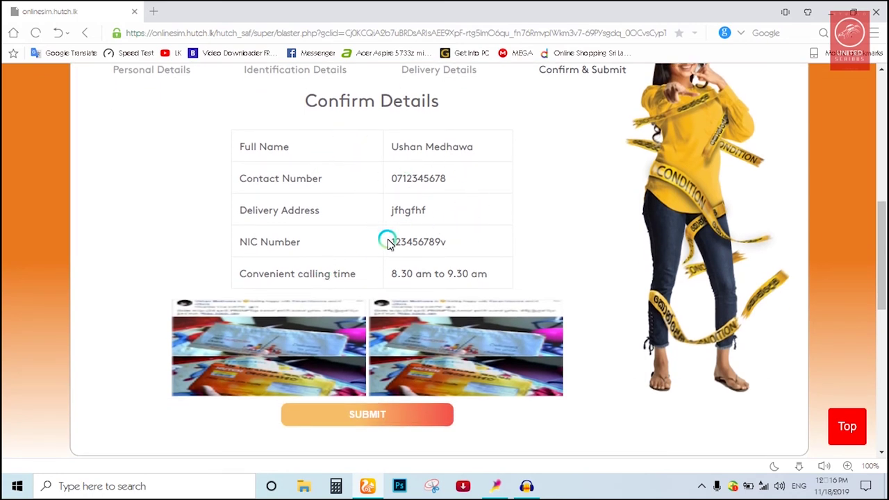
scroll(420, 312, "down", 2)
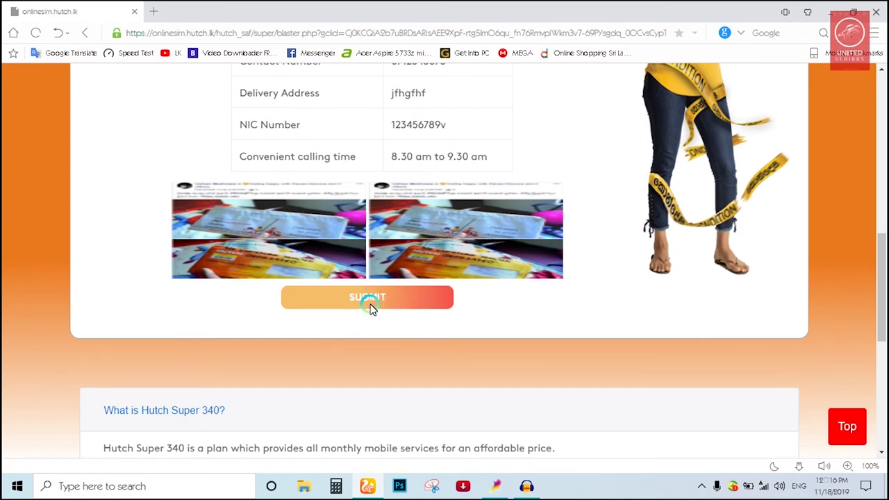
scroll(406, 239, "up", 3)
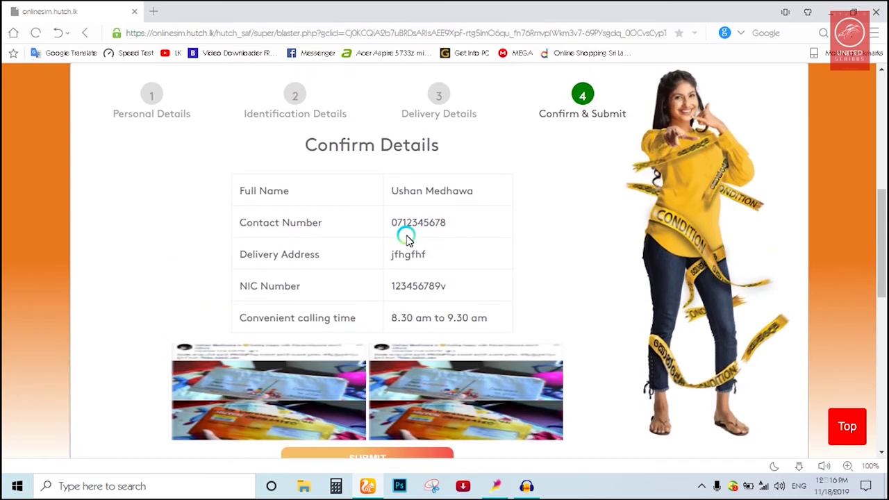
scroll(407, 238, "down", 1)
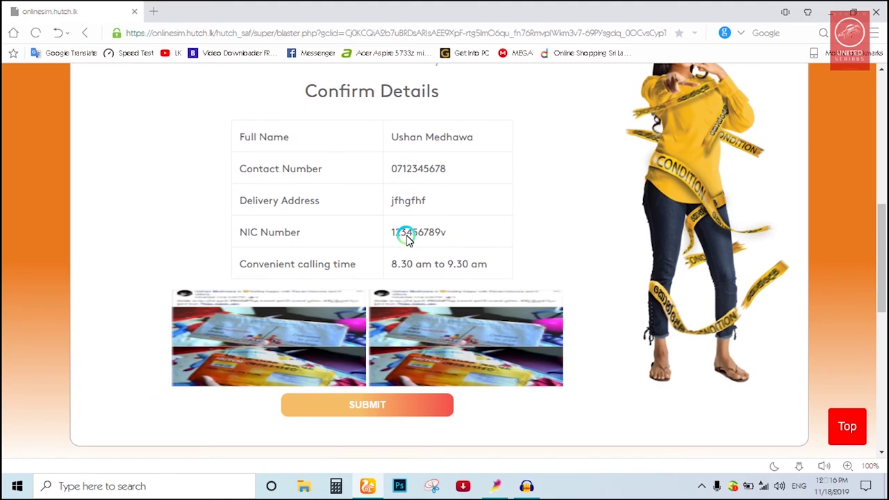
scroll(408, 238, "up", 4)
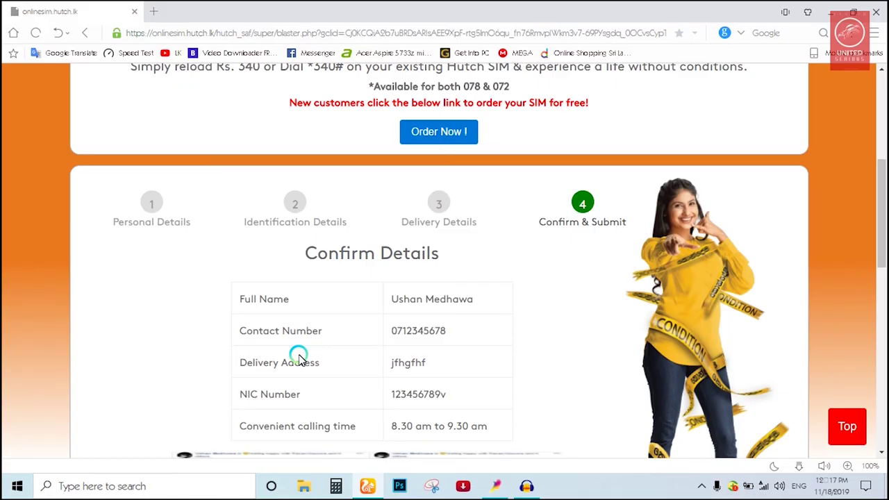
scroll(299, 358, "down", 2)
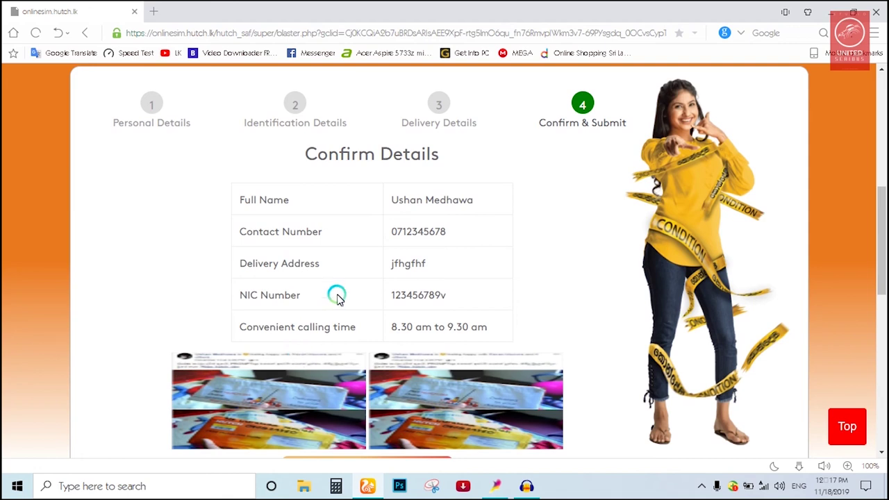
scroll(347, 288, "down", 3)
scroll(347, 289, "up", 2)
scroll(347, 288, "up", 1)
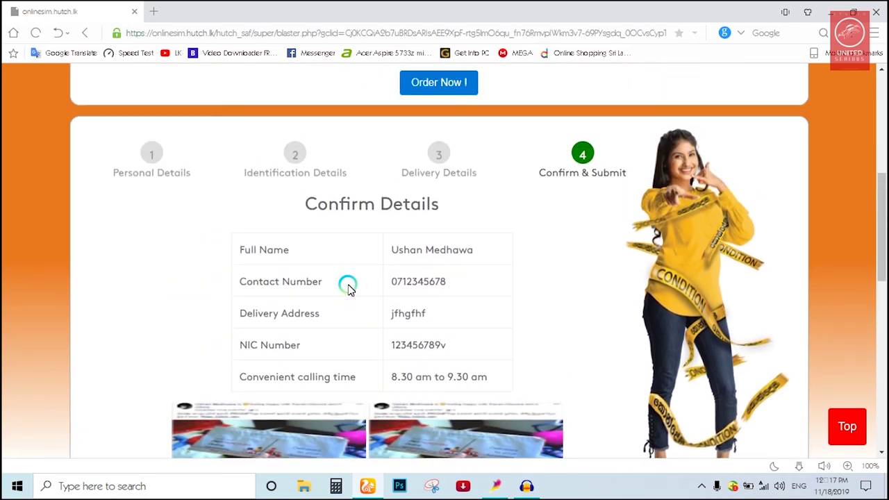